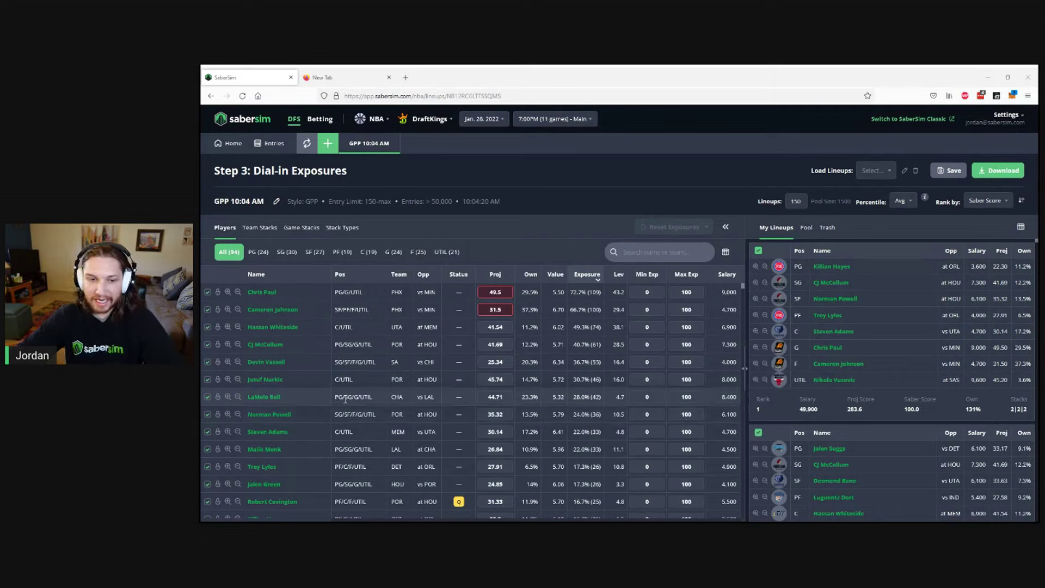
Filter NBA lineups to those containing both CJ McCollum and Norman Powell, and view the full Pool.
left_click(228, 345)
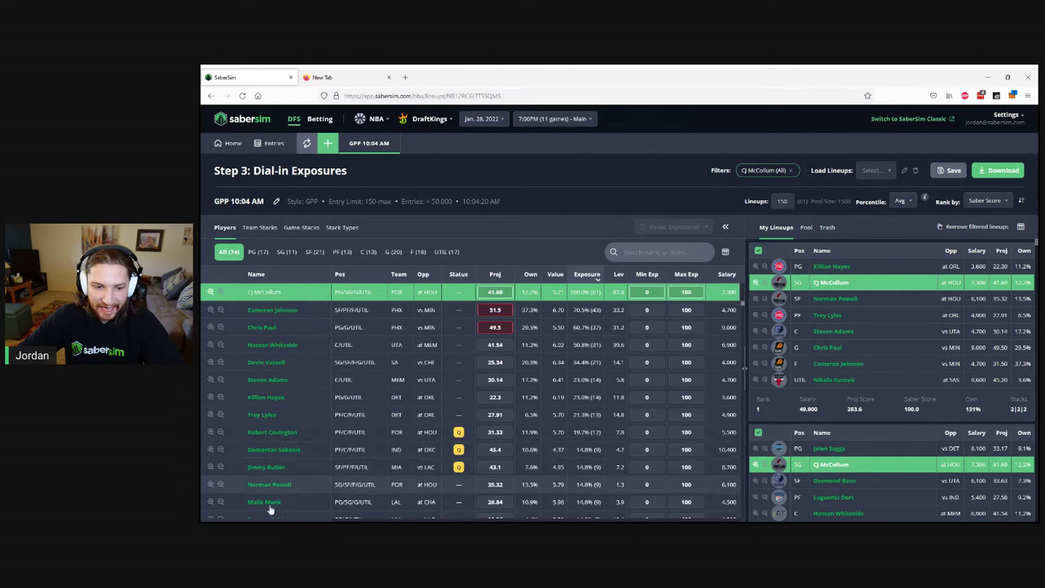
left_click(211, 484)
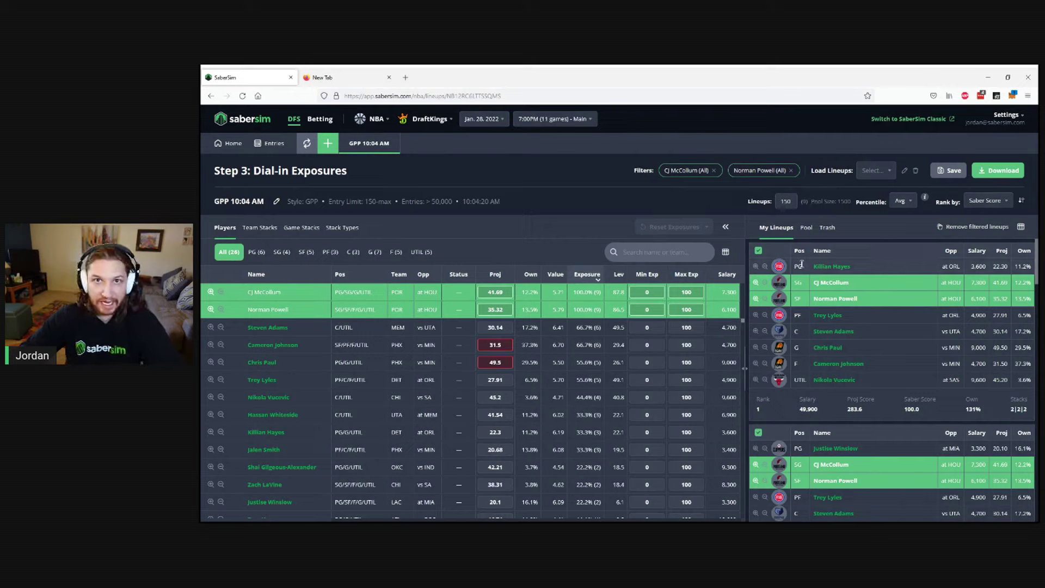
left_click(806, 227)
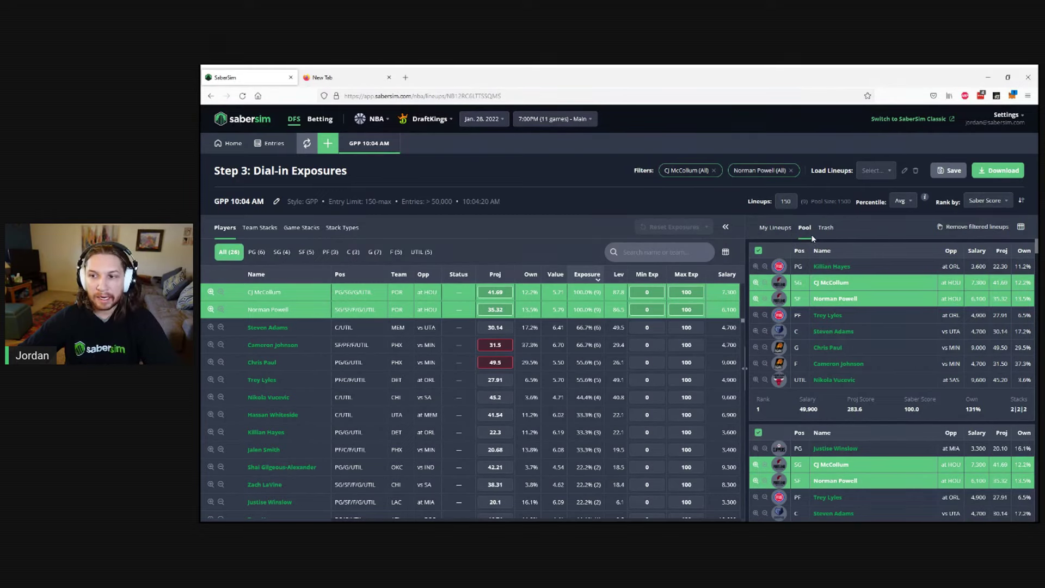
Delete the 28 McCollum–Powell lineups, then refill the pool to 150 with filters cleared.
left_click(965, 228)
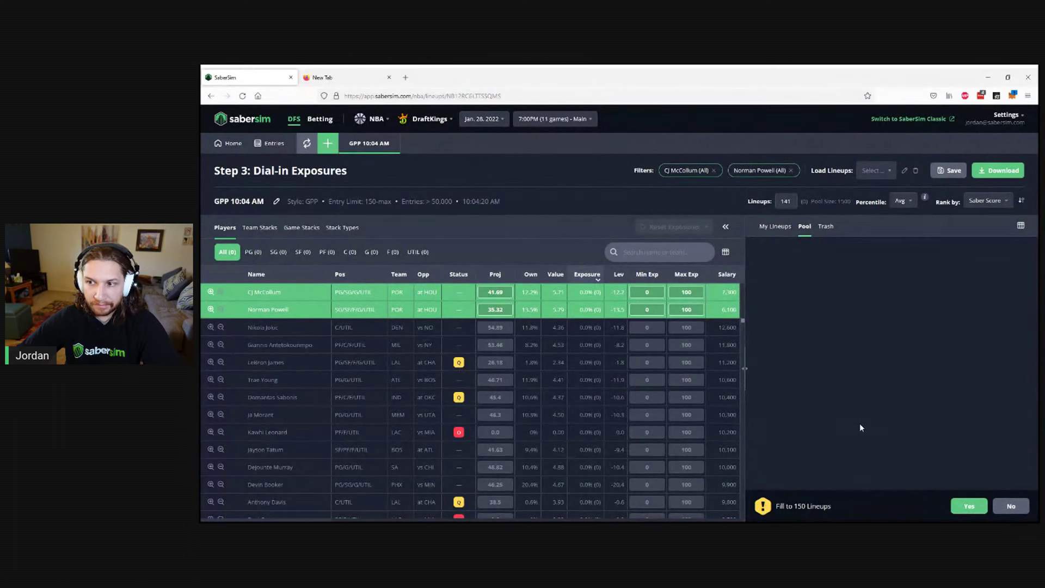
left_click(973, 508)
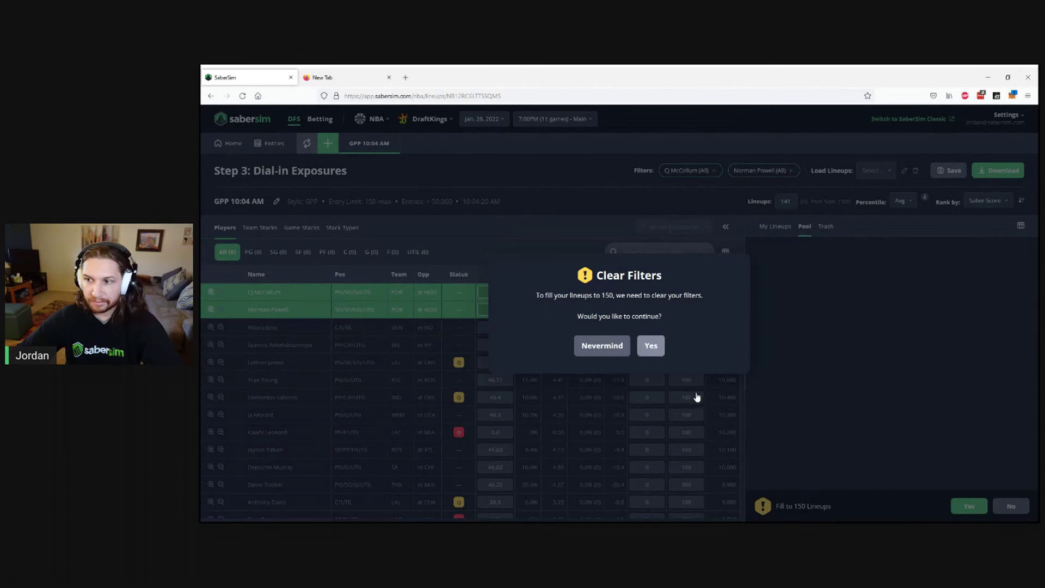
left_click(651, 346)
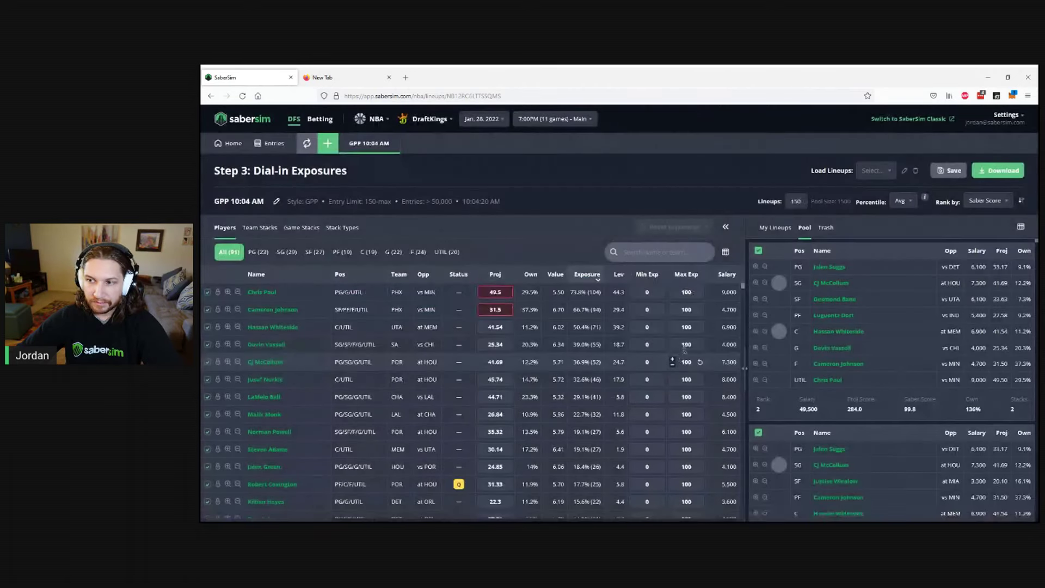
left_click(228, 362)
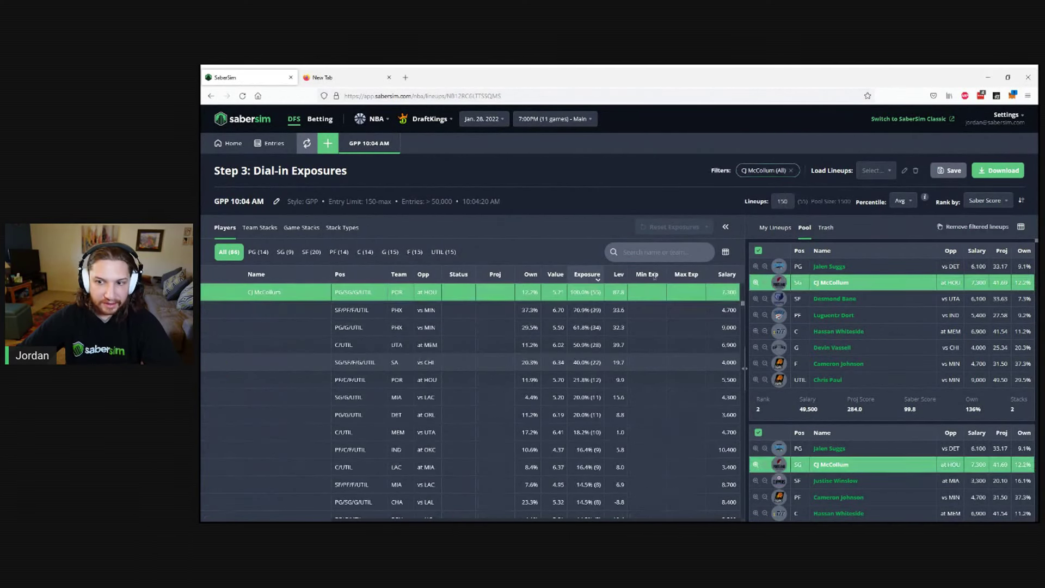
left_click(670, 251)
type("norman")
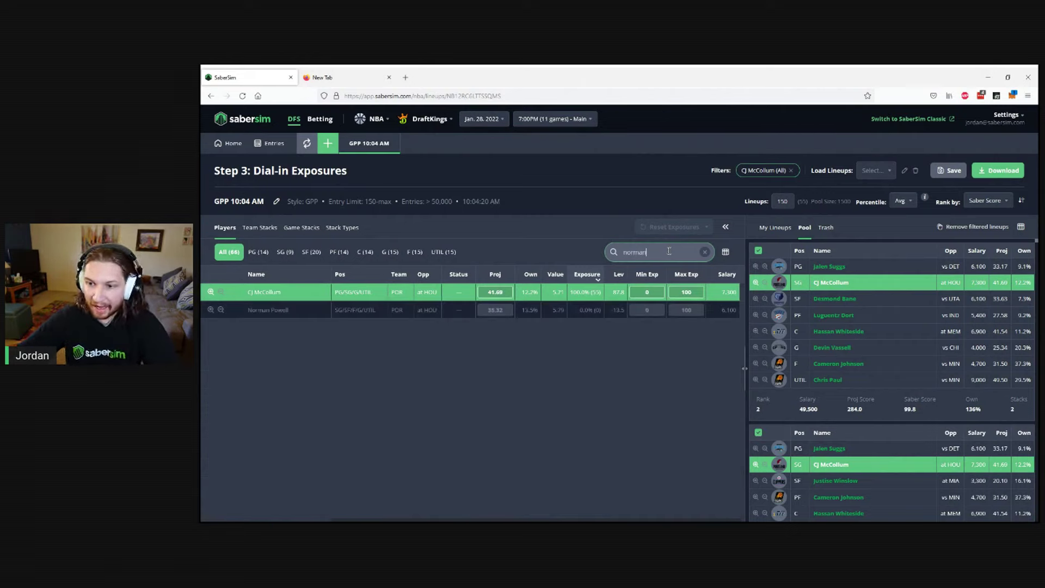
double_click(669, 251)
key("BackSpace")
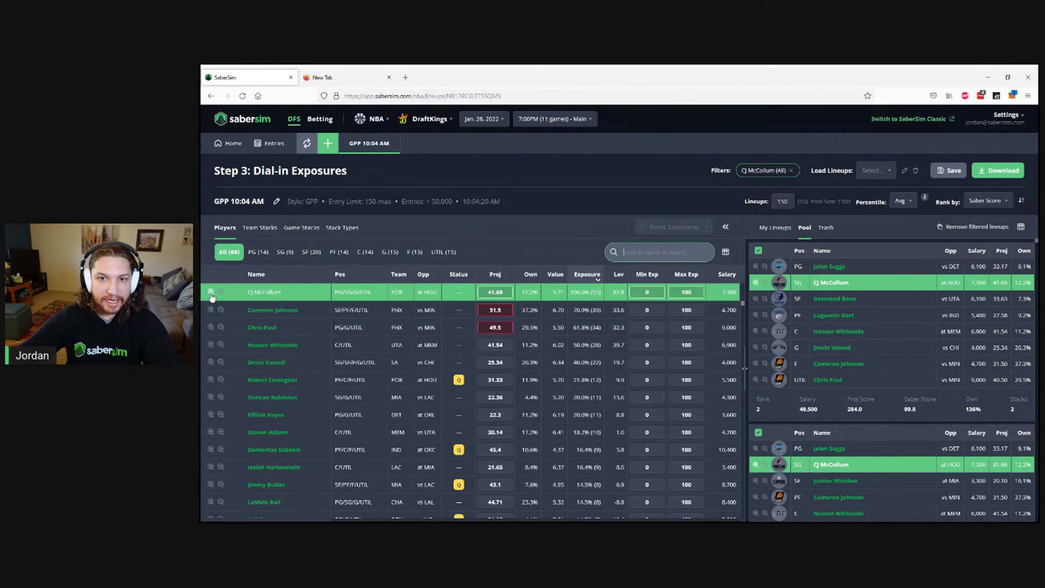
left_click(569, 288)
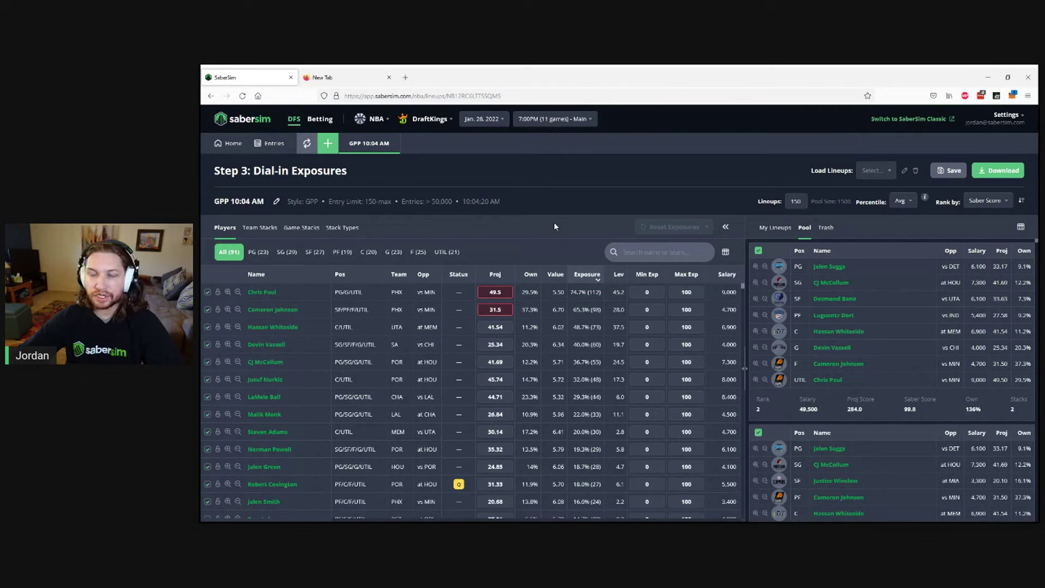
Switch the sport selector from NBA to NFL.
left_click(383, 119)
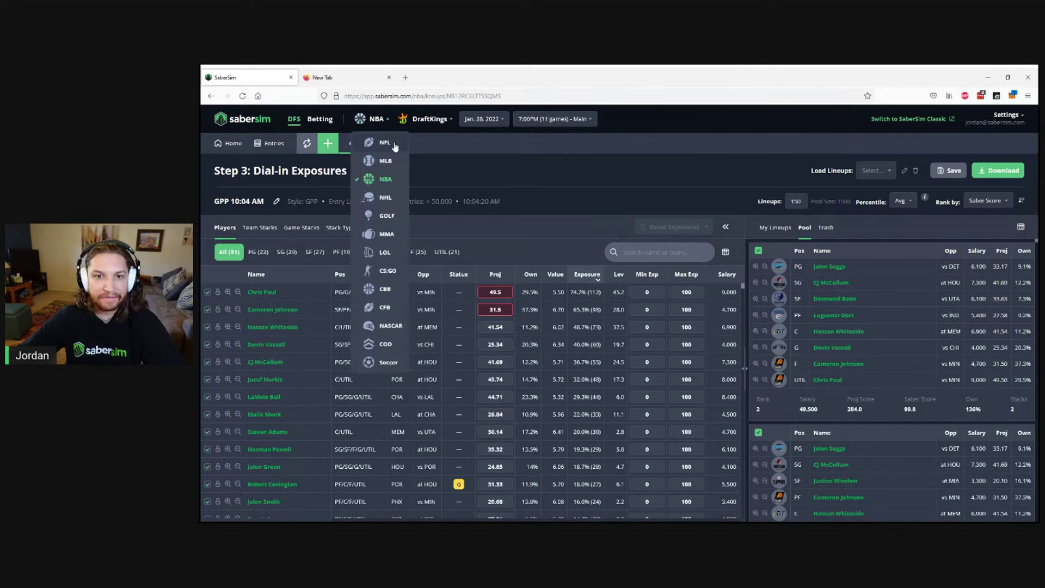
left_click(394, 144)
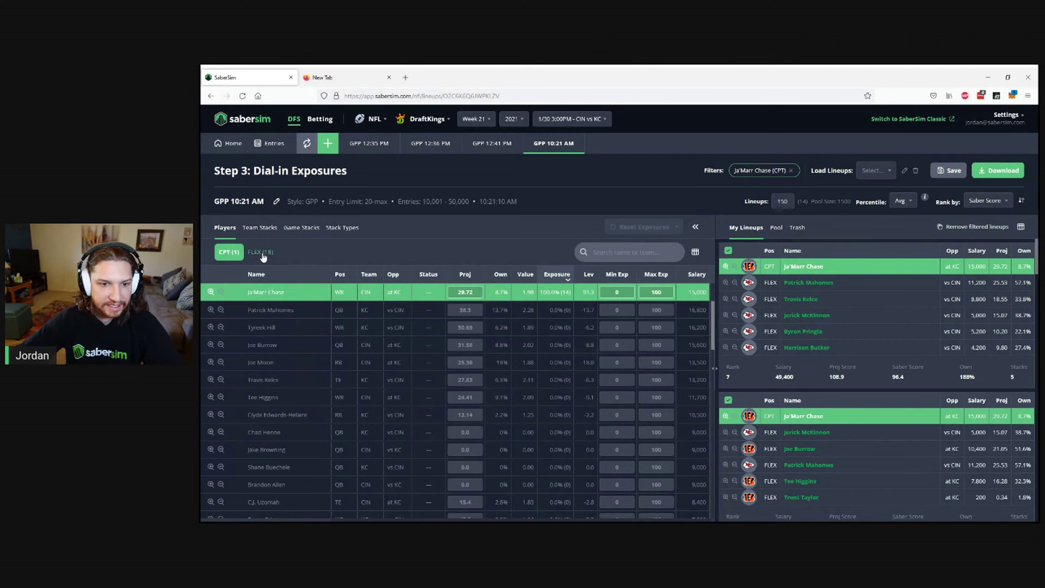
Exclude Joe Burrow at FLEX and delete the 61 resulting Chase-captain lineups, leaving 145.
left_click(261, 253)
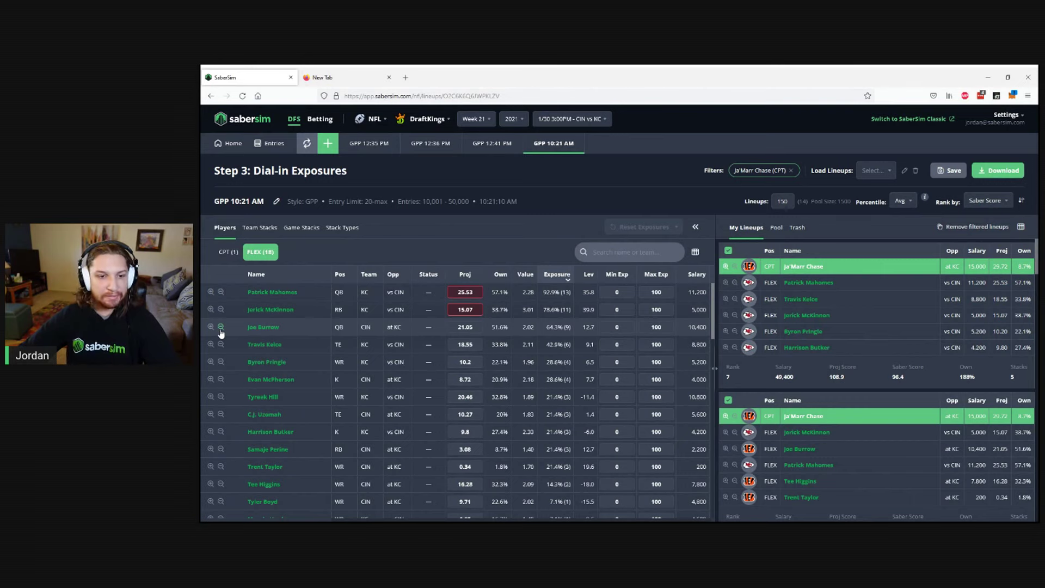
left_click(220, 327)
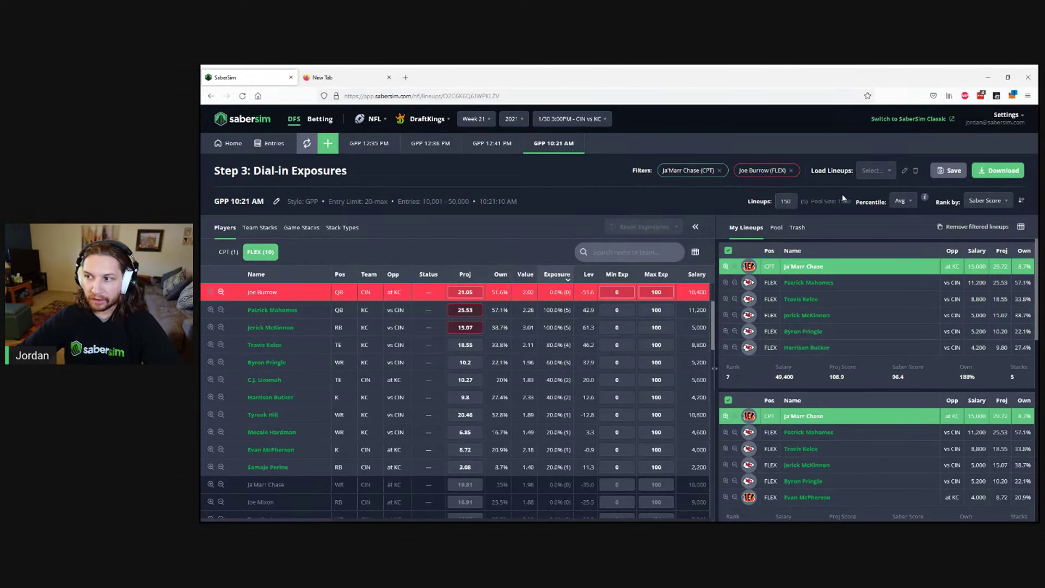
left_click(775, 228)
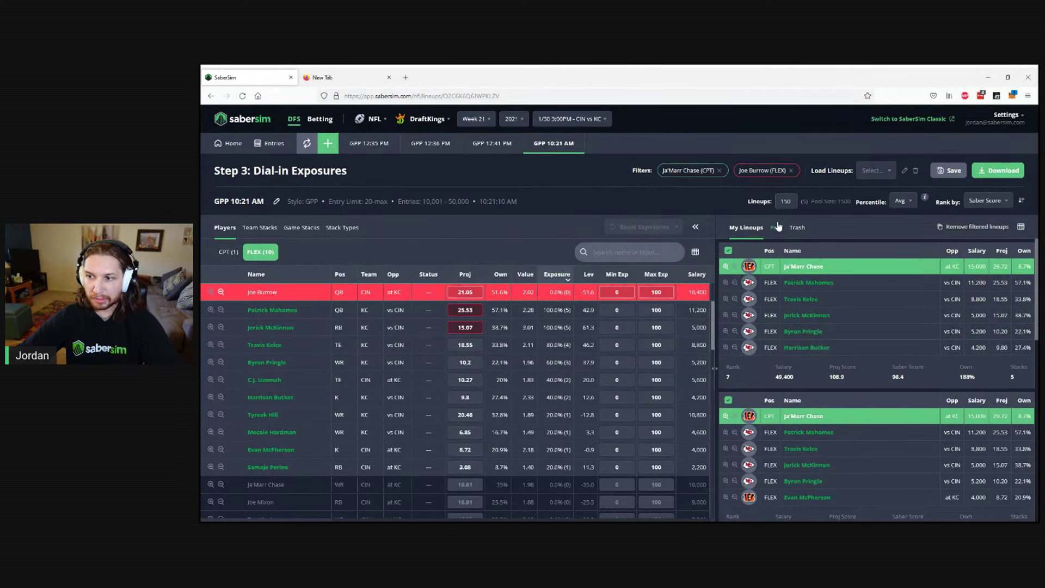
left_click(978, 229)
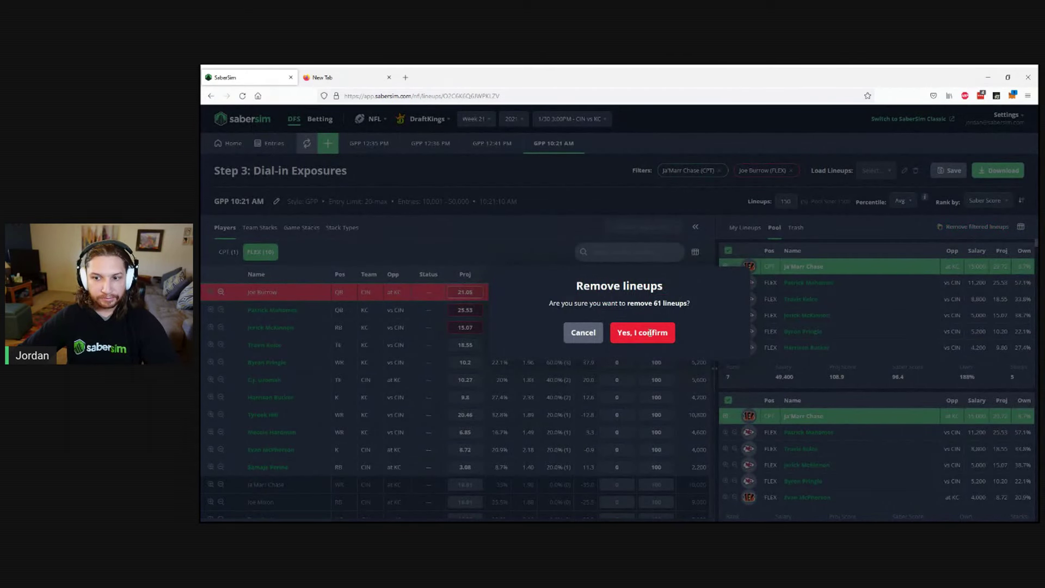
left_click(650, 333)
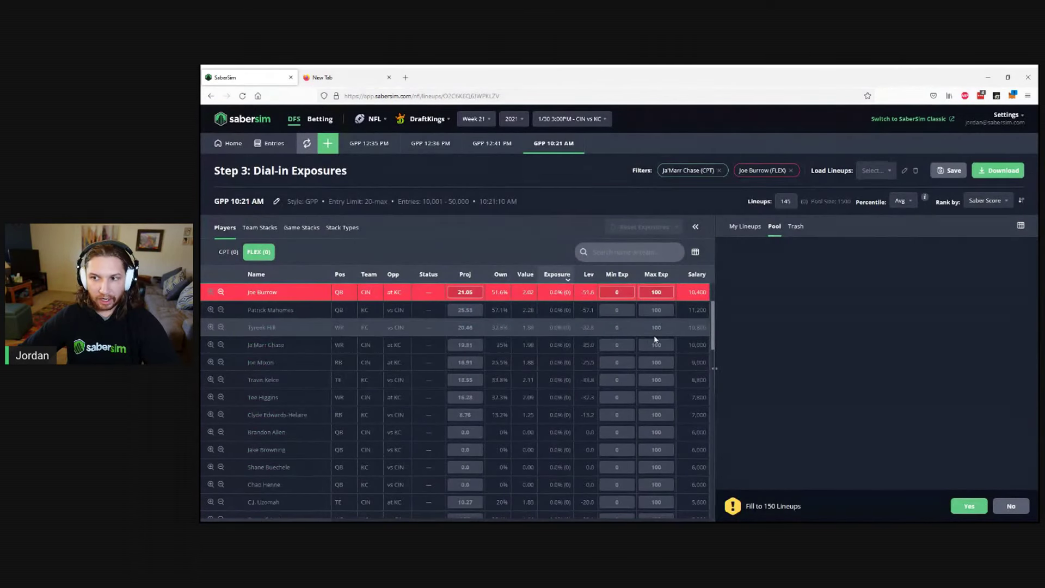
Refill the showdown pool to 150 with filters cleared, then re-filter to Ja'Marr Chase at captain.
left_click(978, 505)
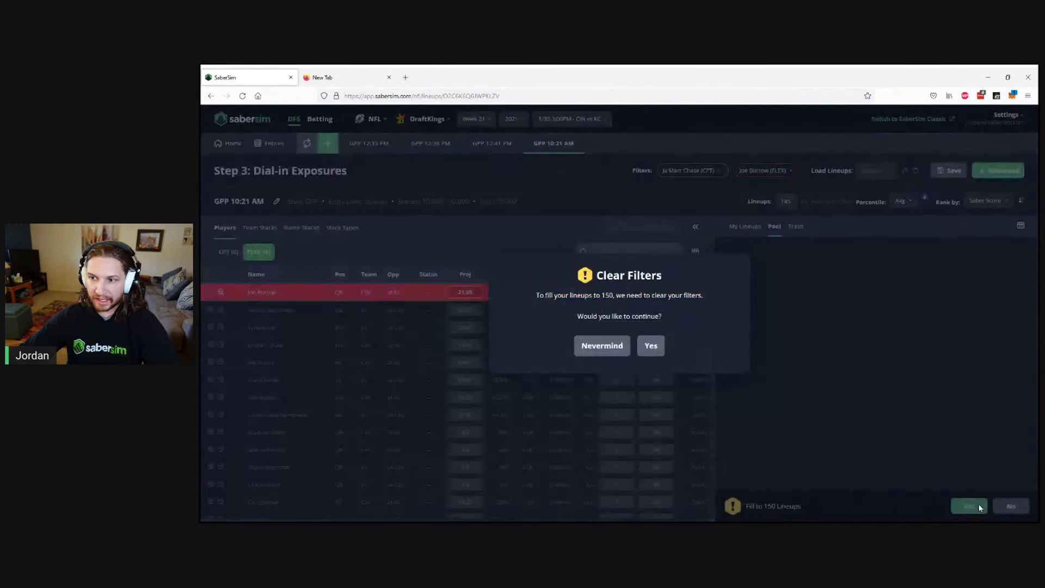
left_click(651, 346)
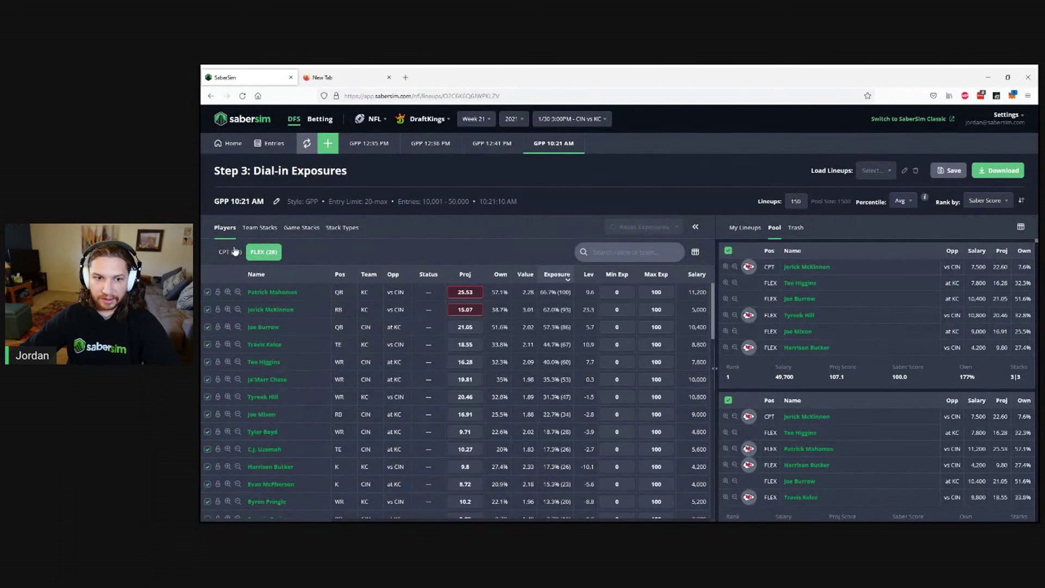
left_click(231, 252)
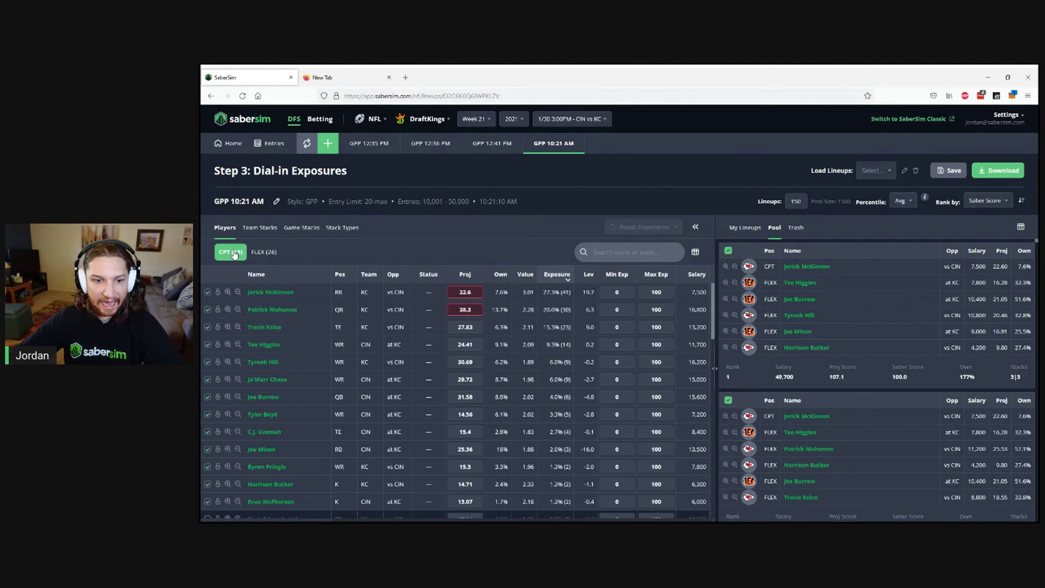
left_click(229, 380)
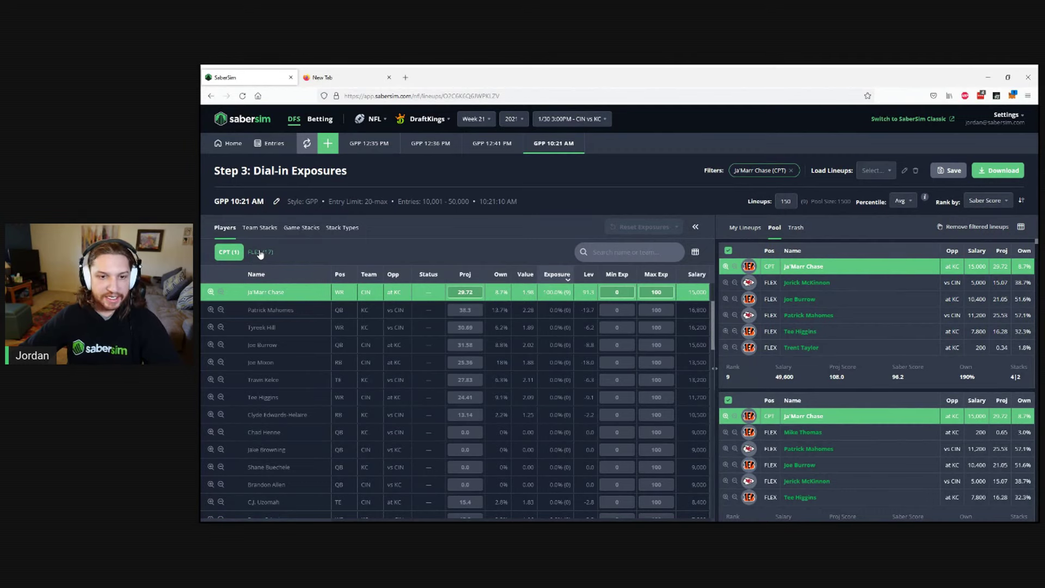
Compare Joe Burrow's 100% FLEX exposure with captain exposures, then clear the Chase filter and return to My Lineups.
left_click(260, 253)
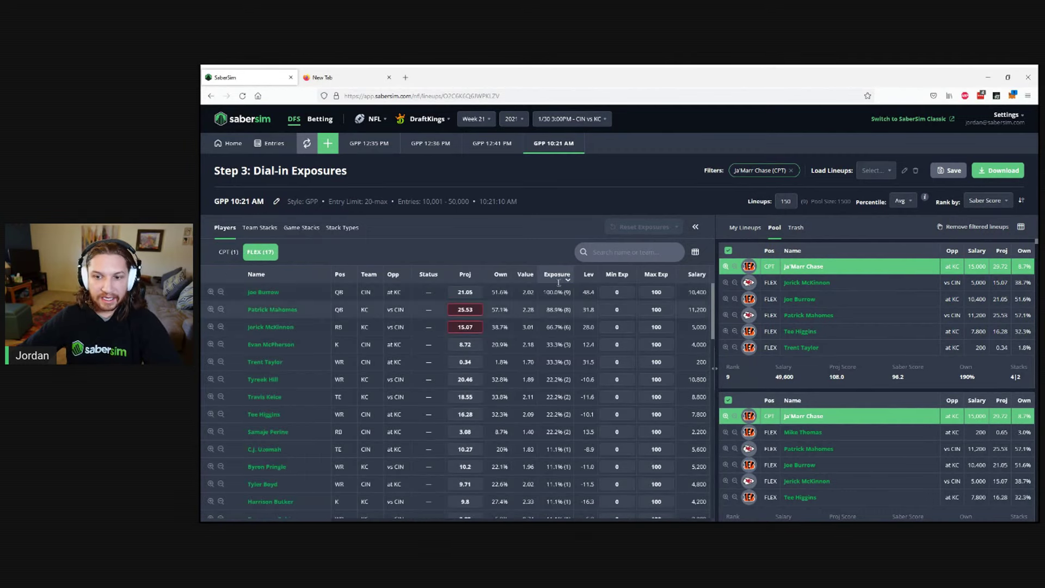
triple_click(549, 293)
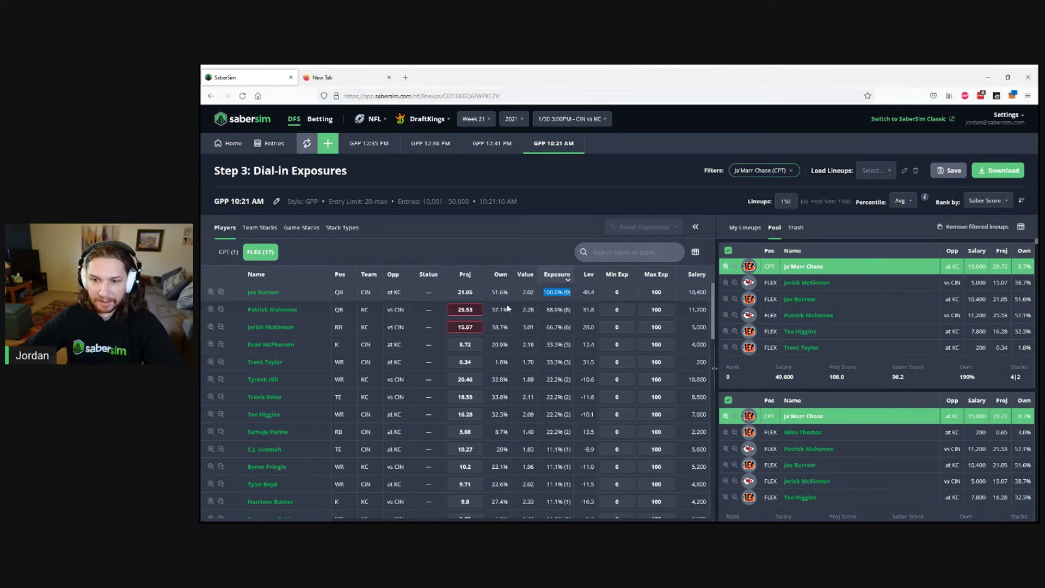
left_click(236, 253)
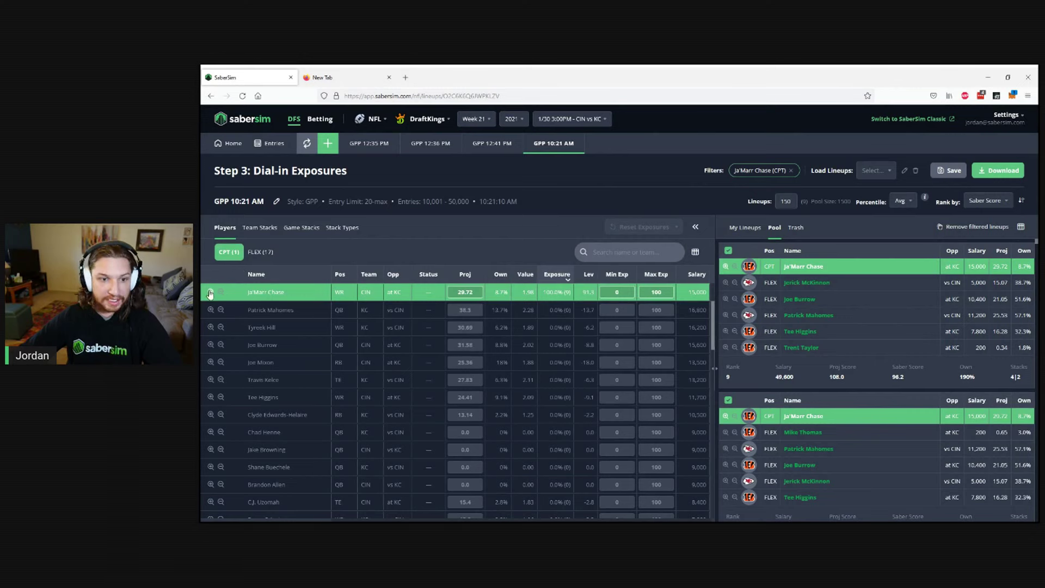
left_click(776, 228)
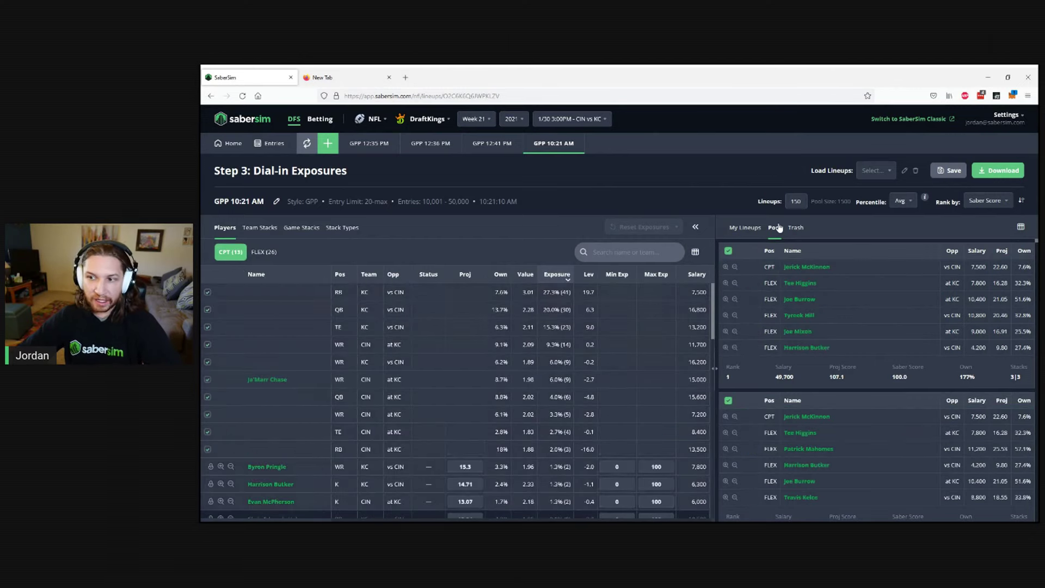
left_click(747, 231)
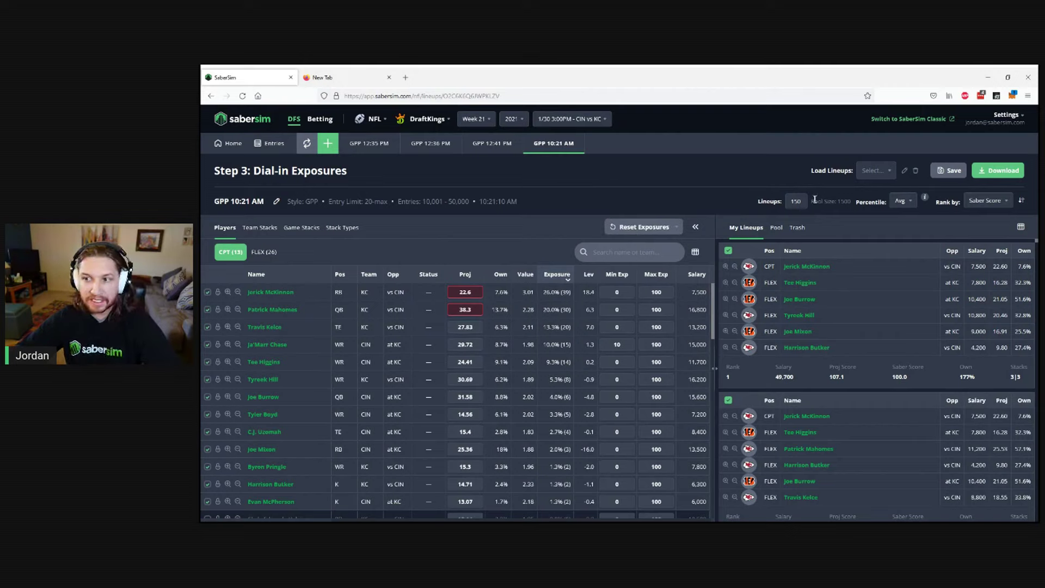
left_click_drag(811, 202, 854, 204)
Open the PGA TOUR golf lineup set GPP 10:22 AM.
left_click(705, 211)
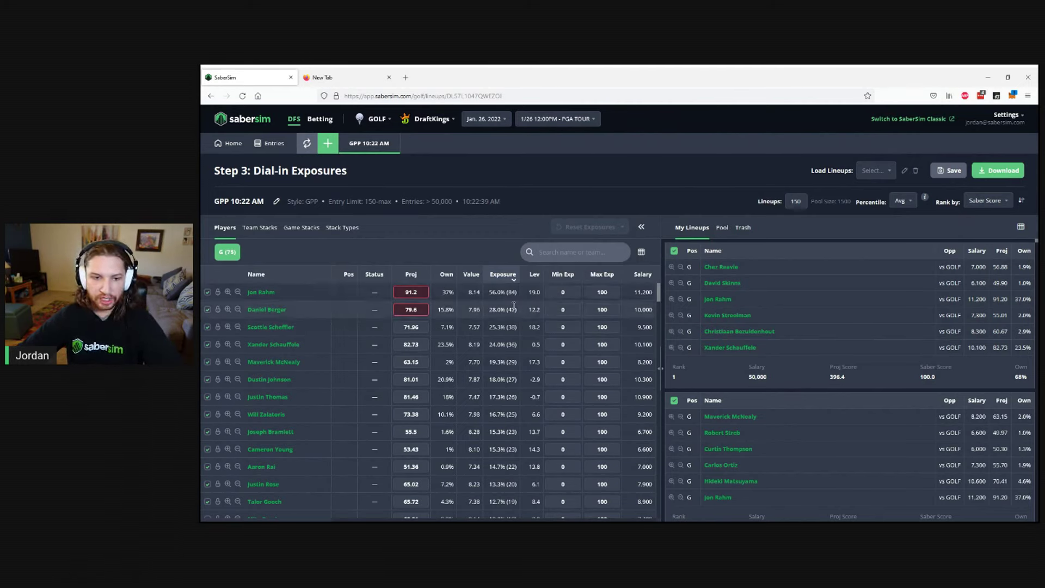
Filter to Jon Rahm plus Daniel Berger lineups, delete those 23, and refill to 150 unfiltered.
left_click(228, 293)
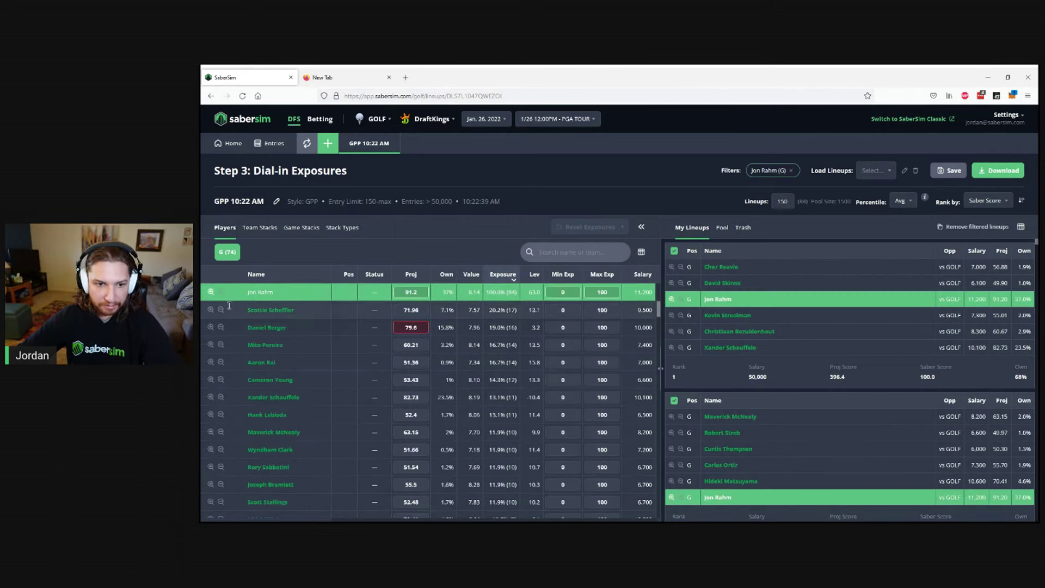
left_click(210, 328)
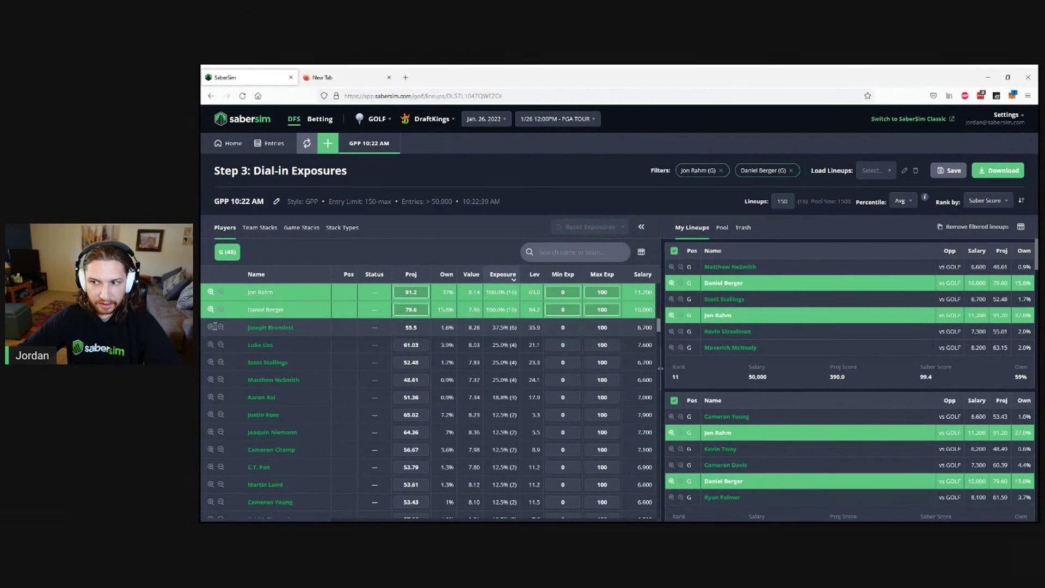
left_click(720, 228)
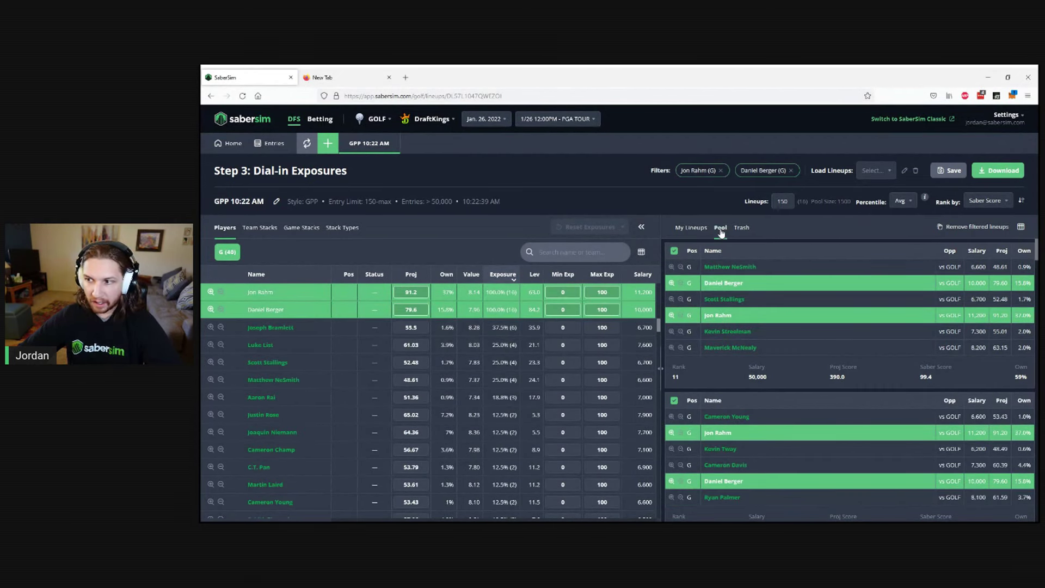
left_click(975, 231)
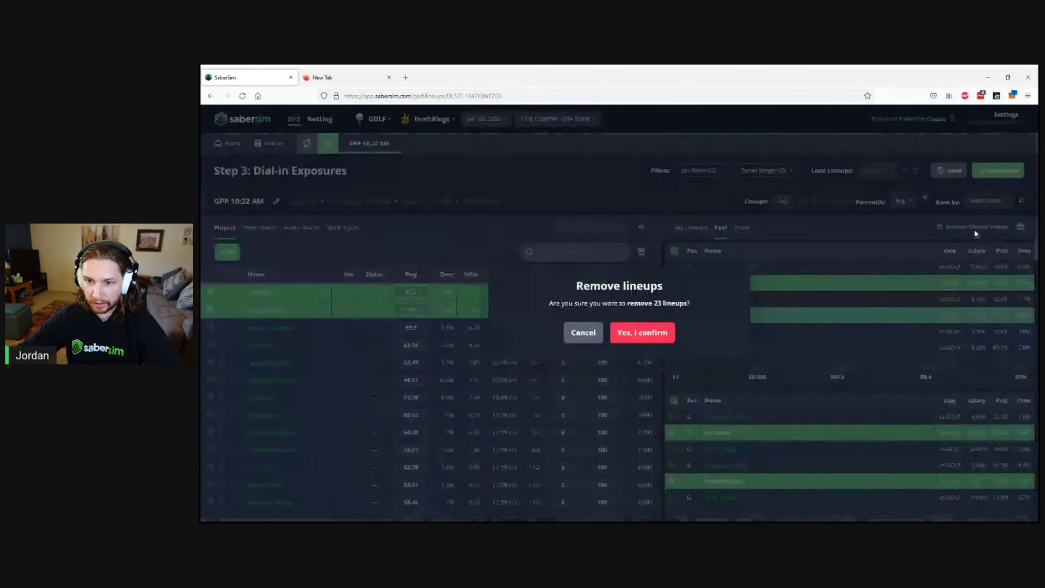
left_click(650, 333)
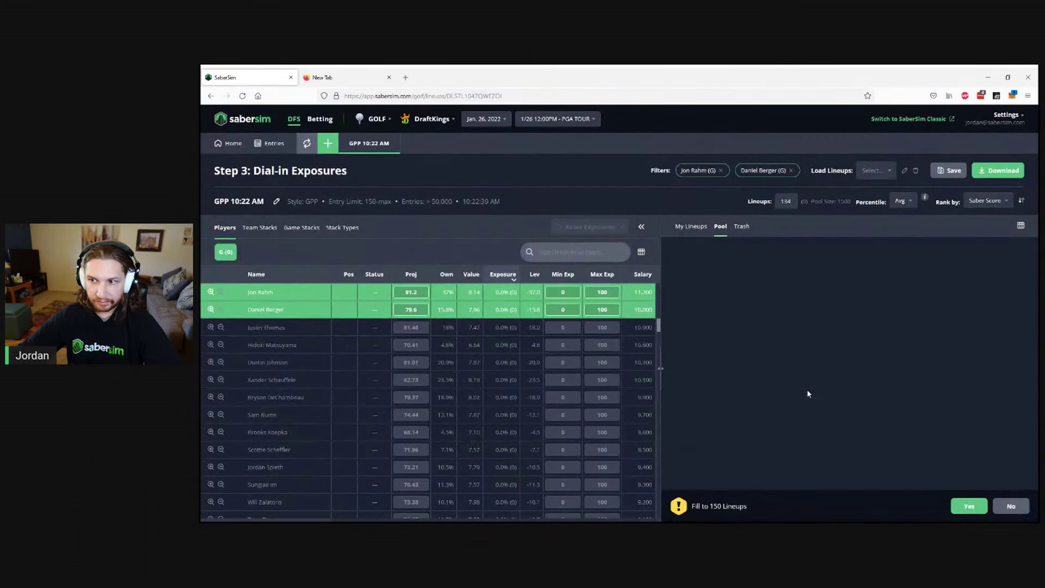
left_click(969, 507)
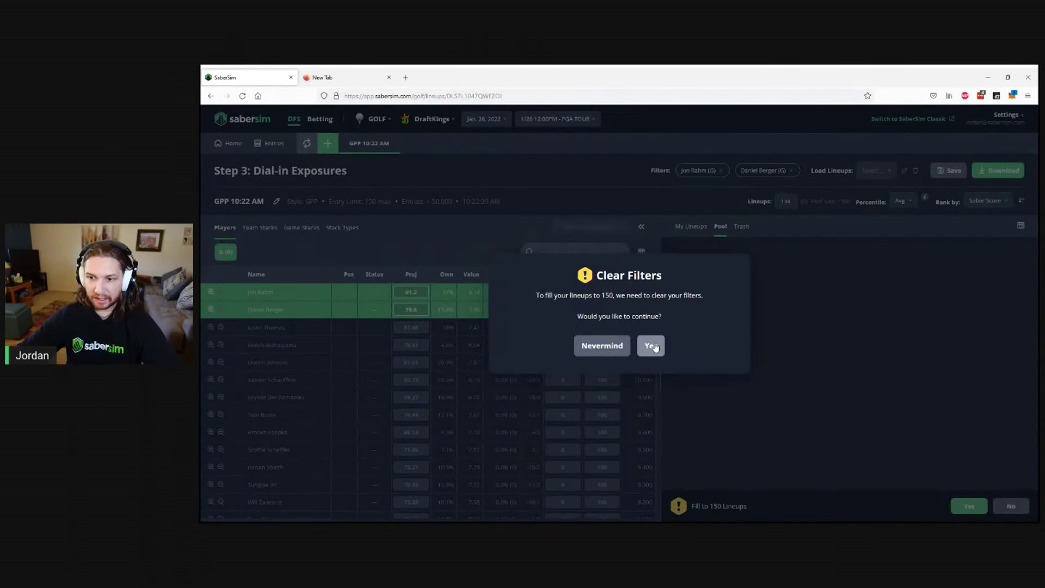
left_click(655, 348)
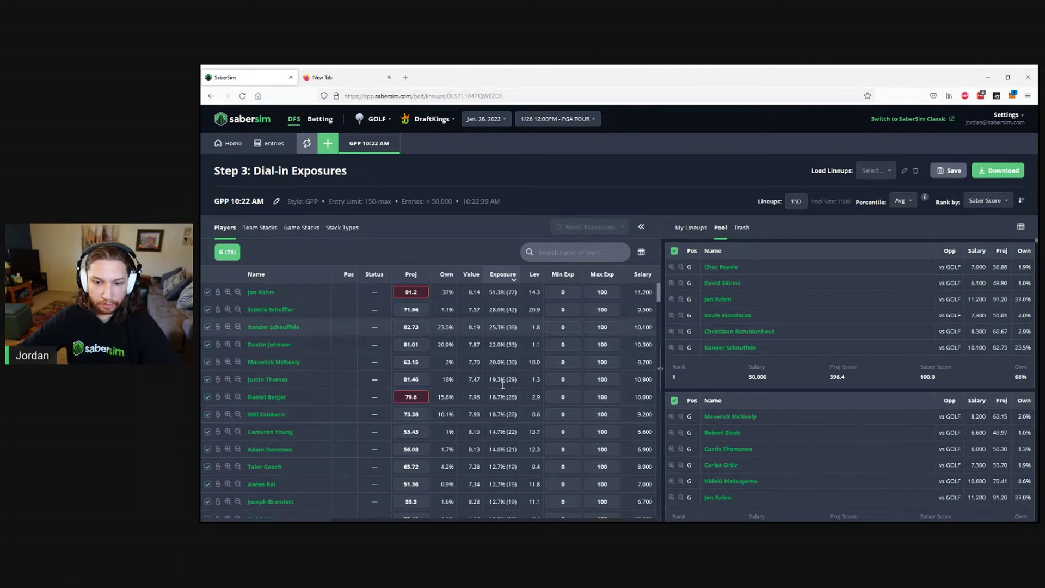
left_click(563, 397)
type("25")
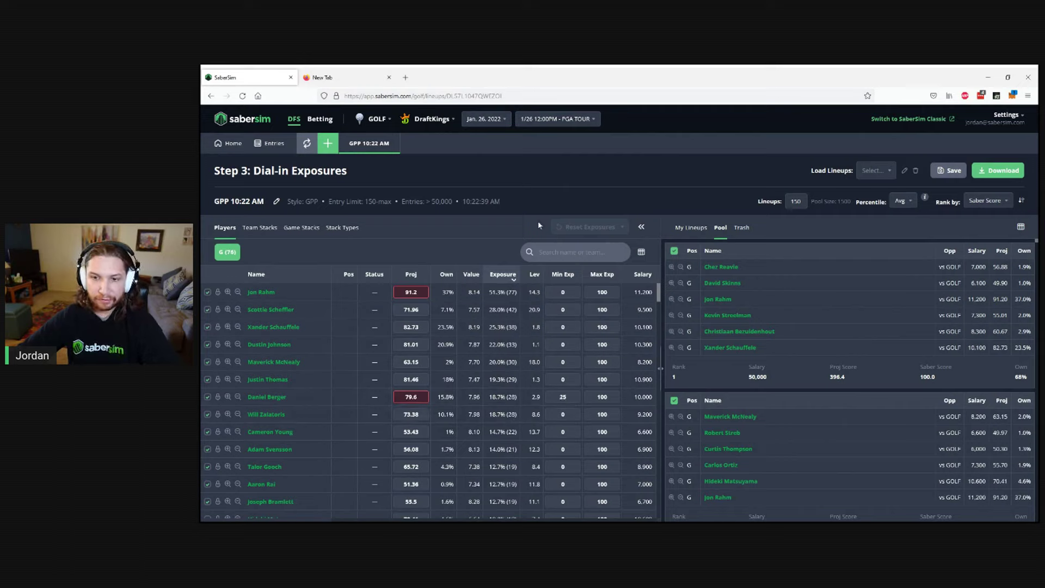
left_click(554, 186)
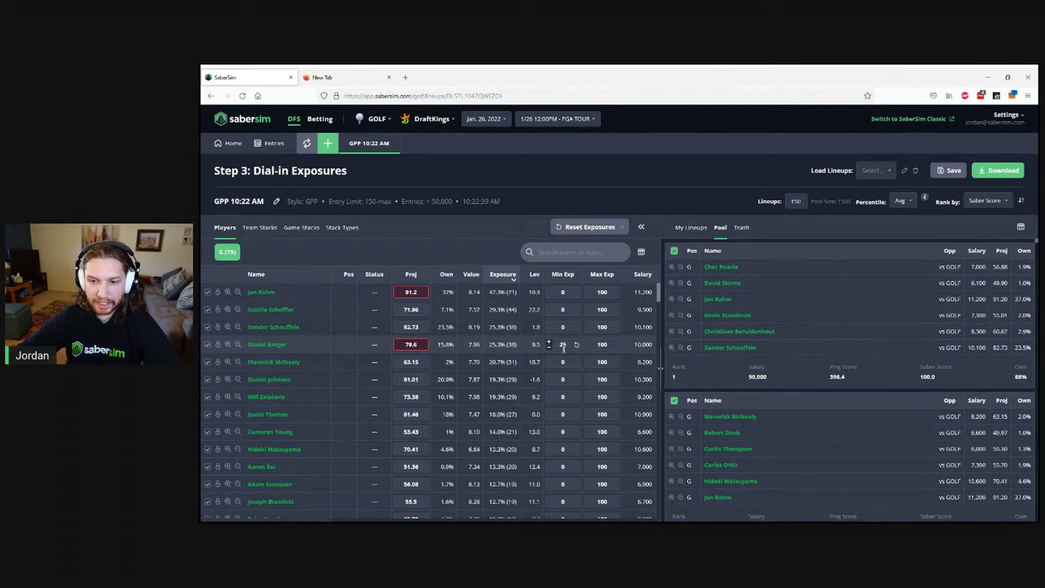
Filter lineups to Daniel Berger, then search the player list for 'rahm' and clear the search.
left_click(228, 345)
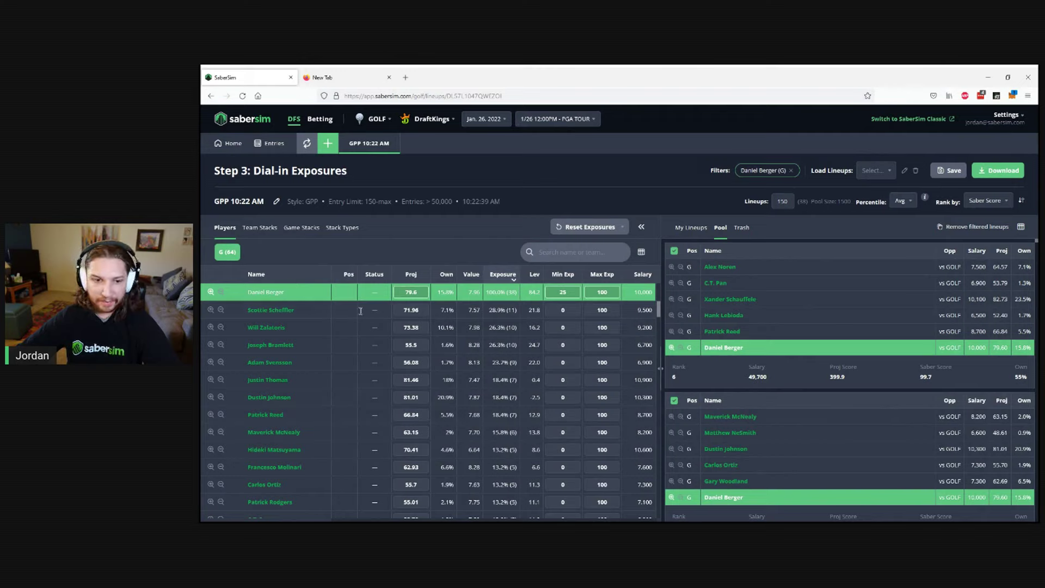
left_click(597, 253)
type("rahm")
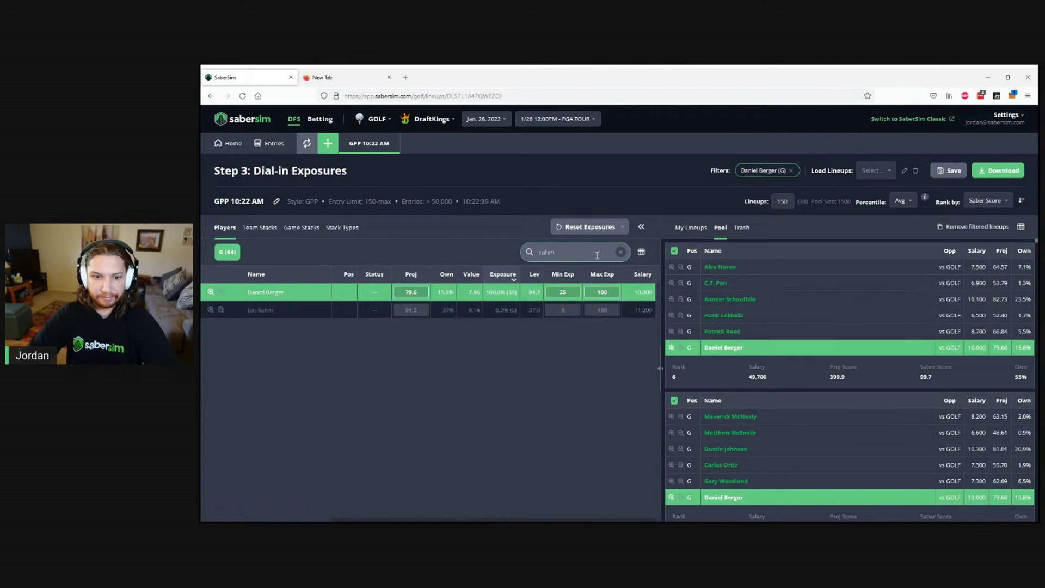
key("BackSpace")
key("BackSpace")
key("BackSpace")
key("BackSpace")
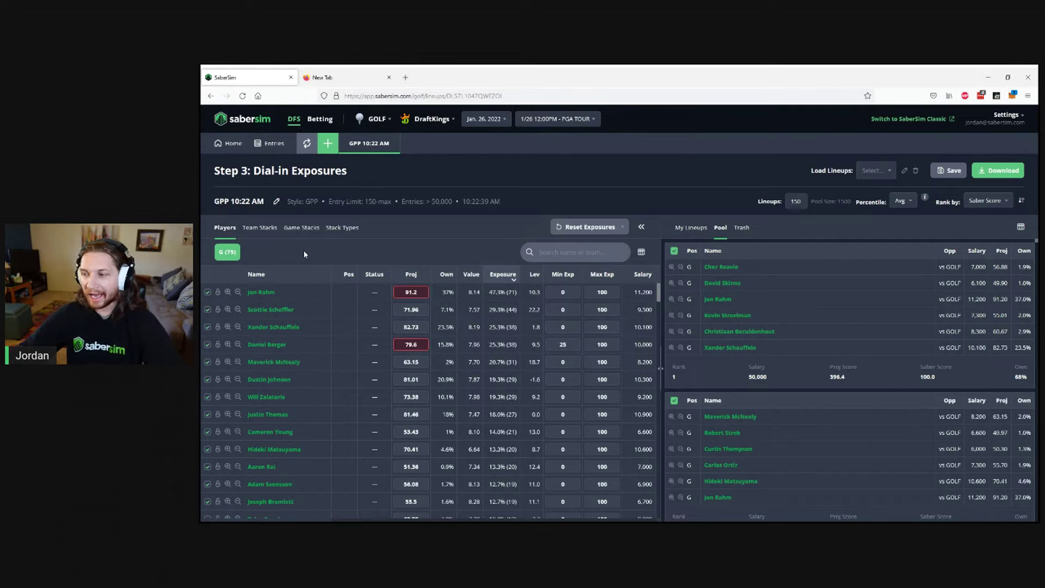
Check the golf Team Stacks breakdown, then switch the sport from GOLF to NFL.
left_click(267, 229)
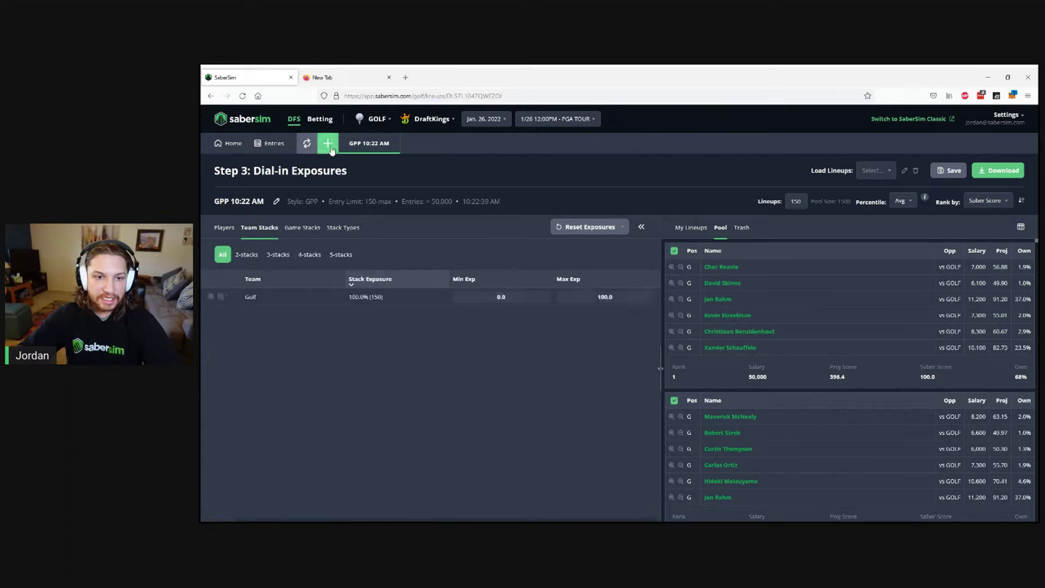
left_click(375, 119)
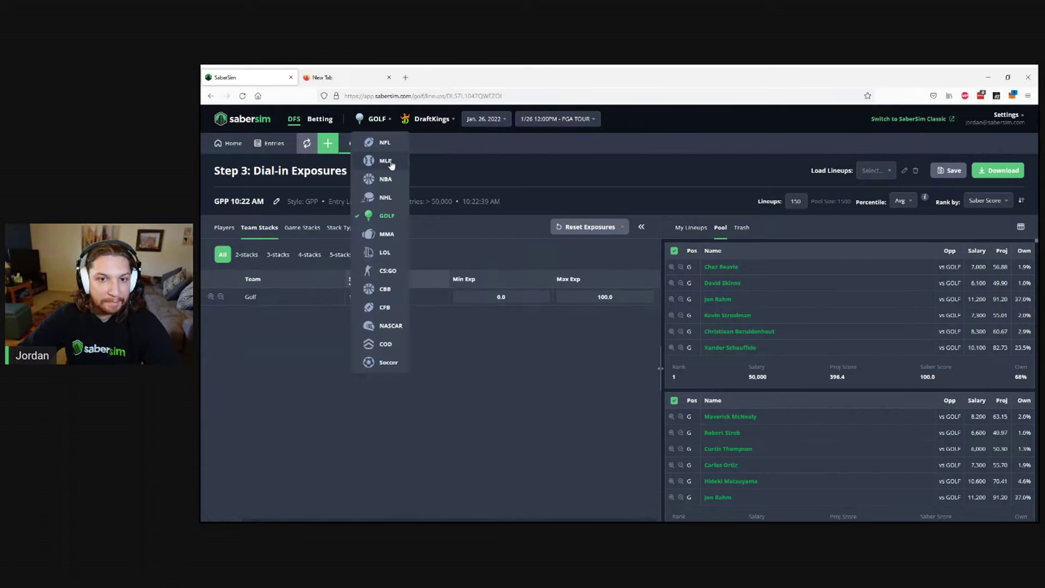
left_click(390, 144)
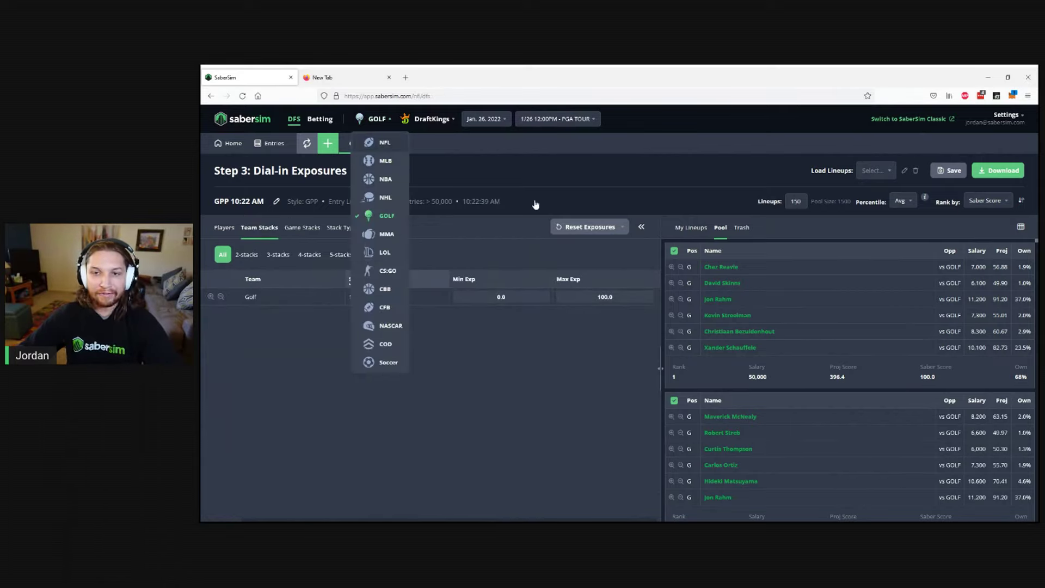